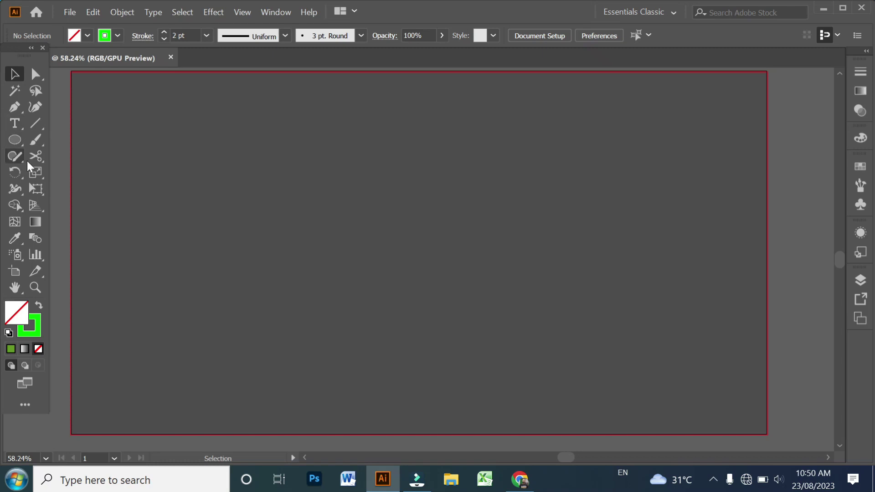
Draw a green-outlined circle at the artboard centre, add an overlapping copy to the right, and select both.
{"action": "left_click_drag", "start_coordinate": [15, 140], "coordinate": [69, 176]}
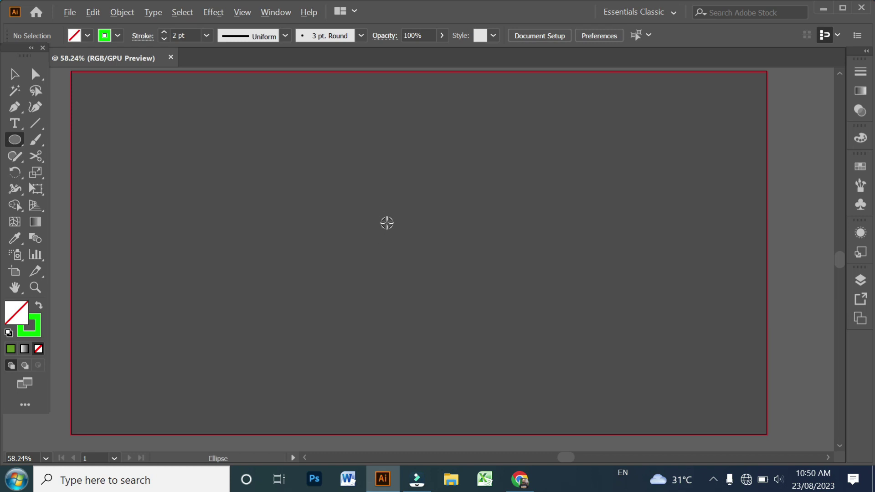
{"action": "left_click_drag", "start_coordinate": [406, 250], "coordinate": [498, 355]}
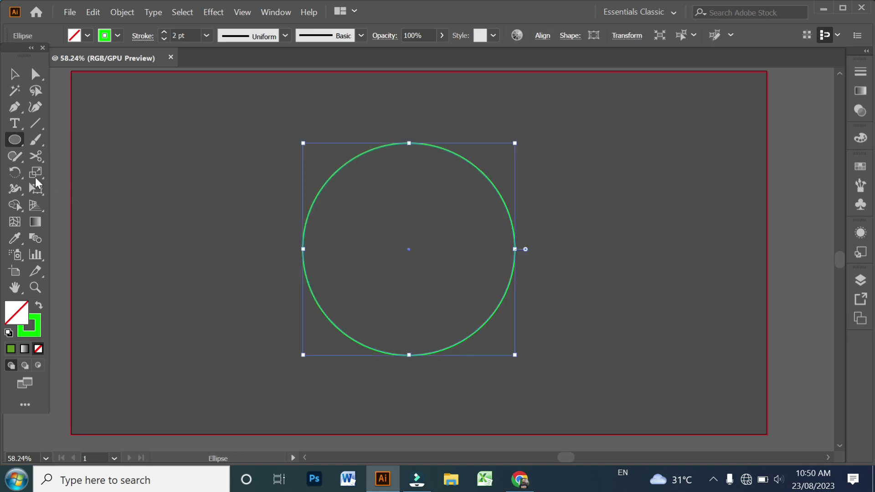
{"action": "left_click", "coordinate": [14, 75]}
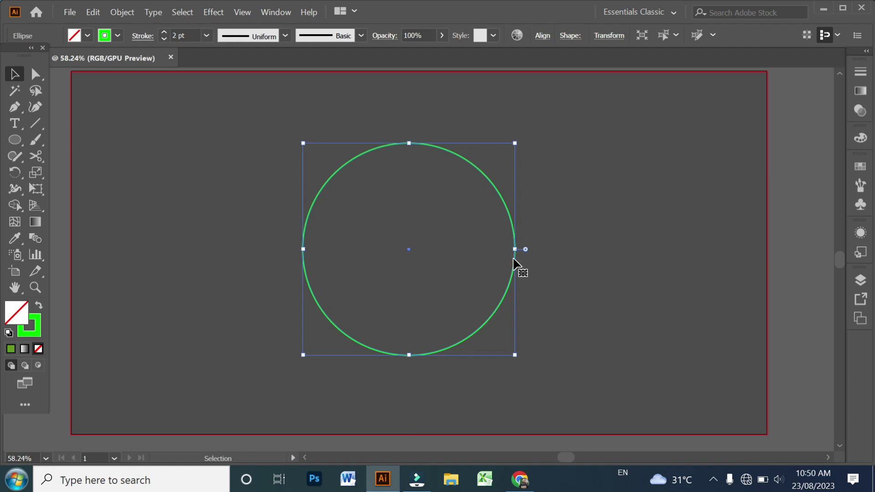
{"action": "mouse_move", "coordinate": [513, 259]}
{"action": "left_mouse_down"}
{"action": "mouse_move", "coordinate": [672, 265]}
{"action": "mouse_move", "coordinate": [663, 259]}
{"action": "left_mouse_up"}
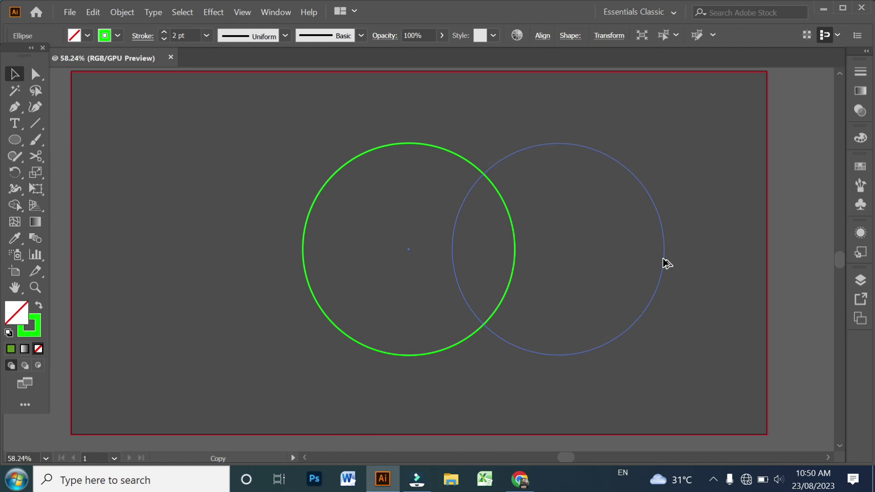
{"action": "left_click_drag", "start_coordinate": [665, 263], "coordinate": [669, 263]}
{"action": "left_click_drag", "start_coordinate": [191, 167], "coordinate": [536, 284]}
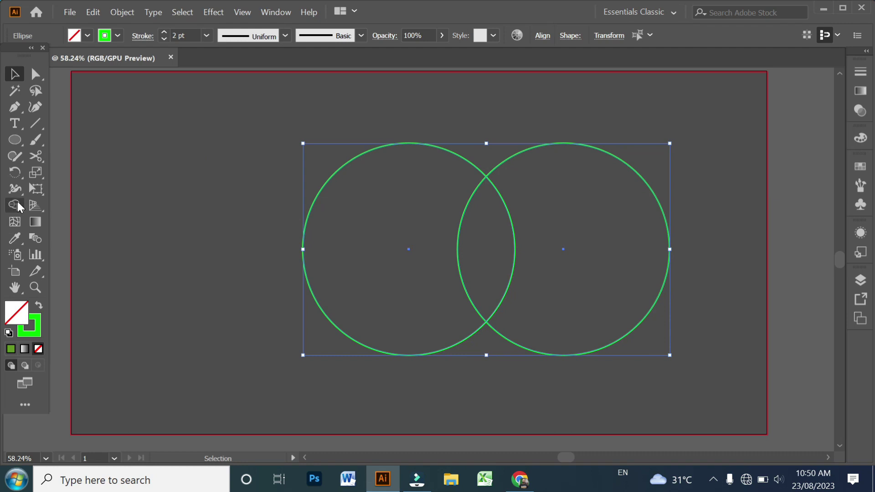
Delete both circles' outer crescents with the Shape Builder, keeping only the almond overlap.
{"action": "left_click_drag", "start_coordinate": [17, 205], "coordinate": [70, 206]}
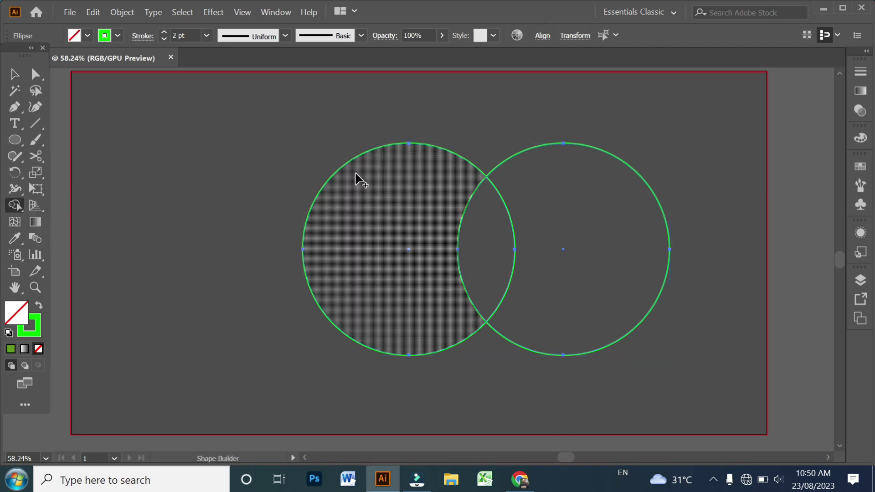
{"action": "left_click_drag", "start_coordinate": [356, 176], "coordinate": [367, 246]}
{"action": "left_click_drag", "start_coordinate": [526, 168], "coordinate": [575, 294]}
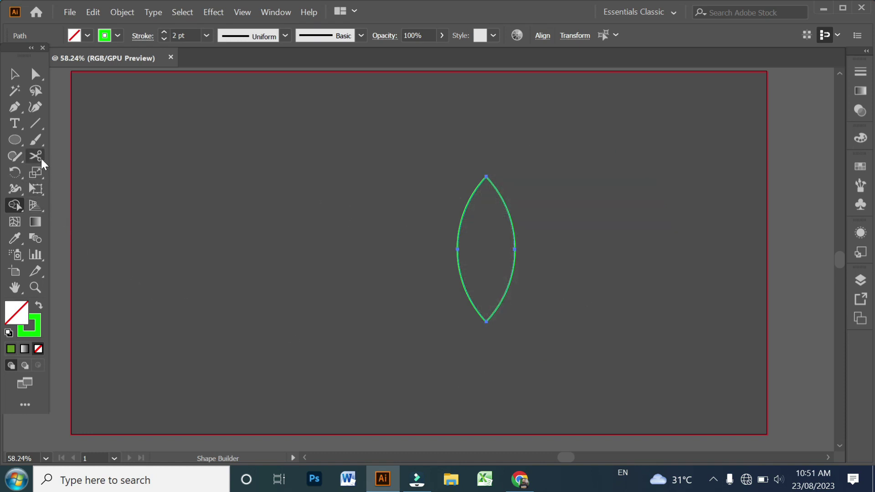
{"action": "left_click_drag", "start_coordinate": [41, 158], "coordinate": [107, 171]}
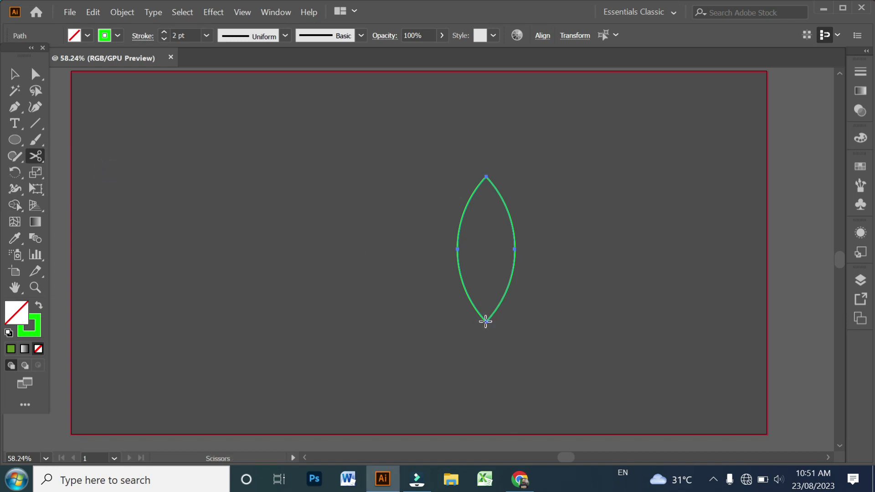
Cut the lens at its top and bottom tips and delete the right half, keeping the left arc.
{"action": "left_click", "coordinate": [486, 322]}
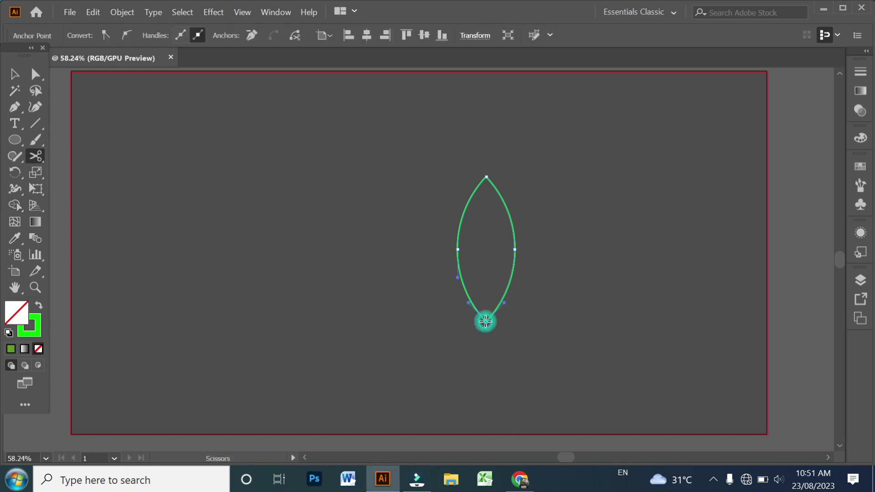
{"action": "left_click", "coordinate": [486, 177]}
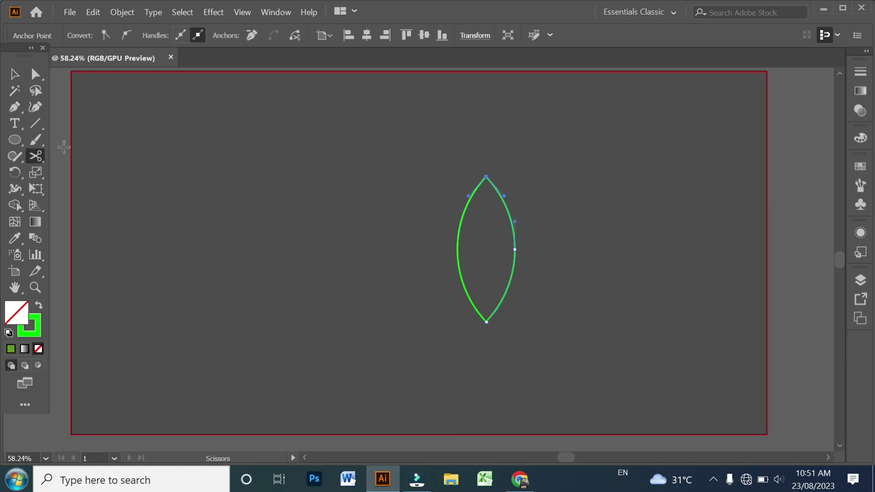
{"action": "left_click", "coordinate": [14, 75]}
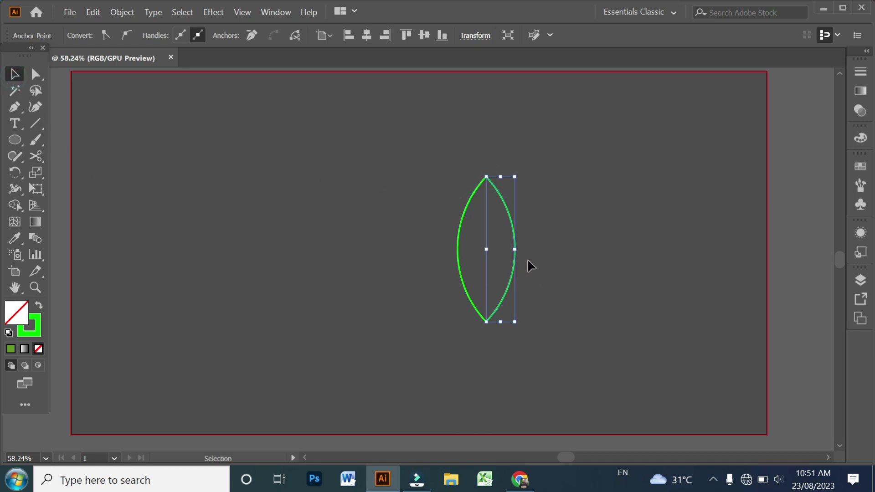
{"action": "left_click", "coordinate": [514, 256]}
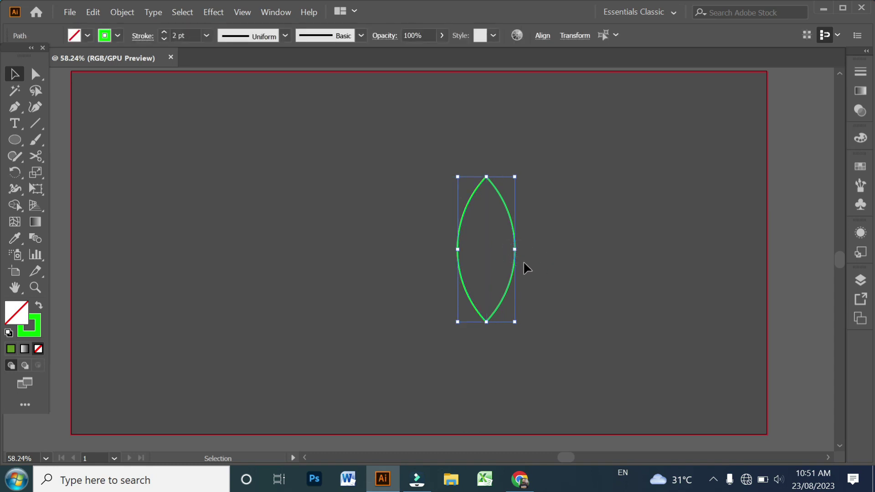
{"action": "left_click_drag", "start_coordinate": [514, 255], "coordinate": [602, 263]}
{"action": "key", "text": "Delete"}
{"action": "left_click_drag", "start_coordinate": [518, 255], "coordinate": [516, 254]}
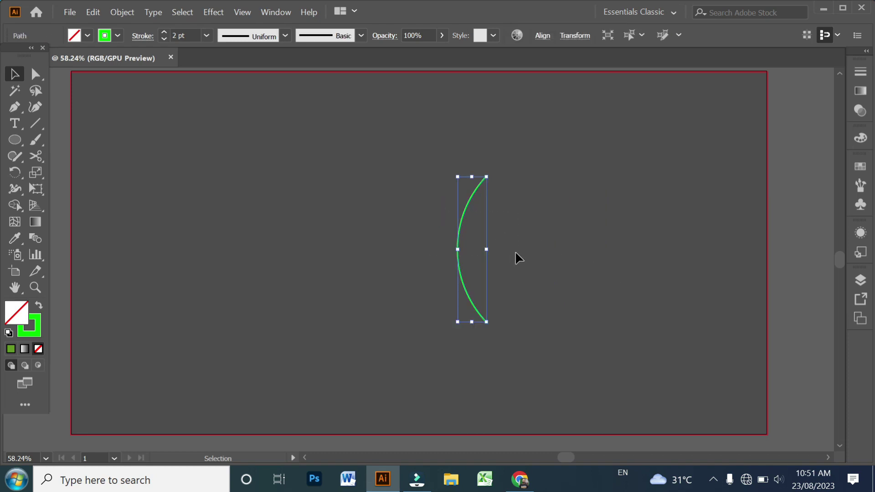
Make a vertically reflected copy of the arc and align it with the original to form a leaf.
{"action": "right_click", "coordinate": [461, 254]}
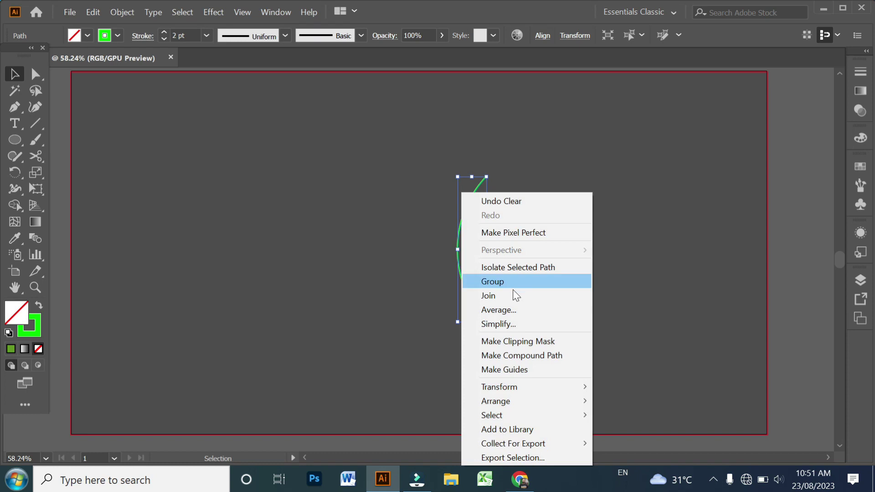
{"action": "mouse_move", "coordinate": [499, 386]}
{"action": "left_click", "coordinate": [648, 327]}
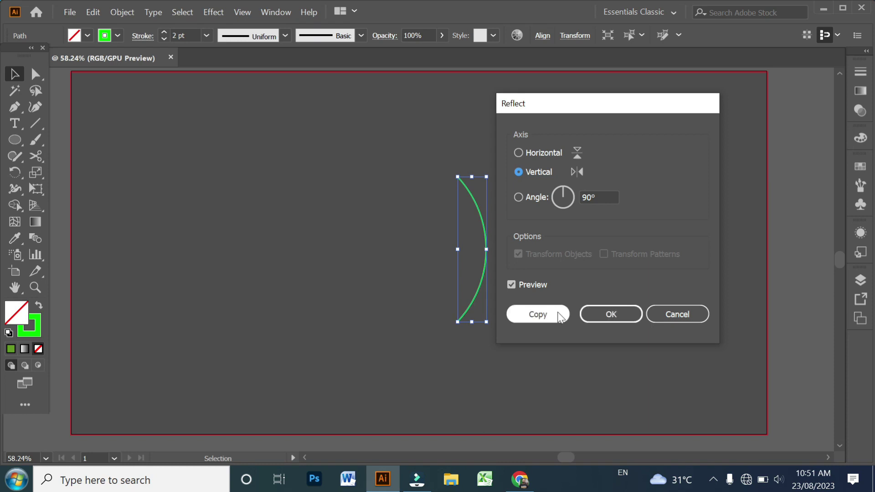
{"action": "left_click", "coordinate": [551, 316]}
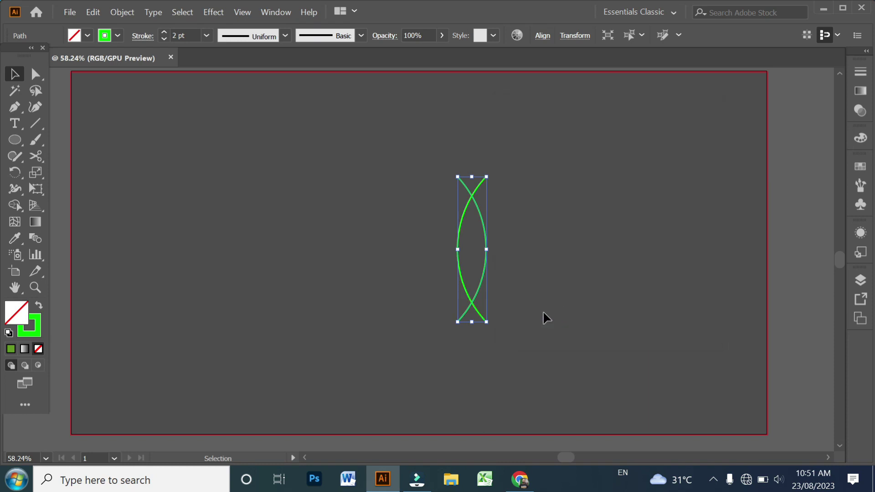
{"action": "left_click_drag", "start_coordinate": [458, 250], "coordinate": [428, 249]}
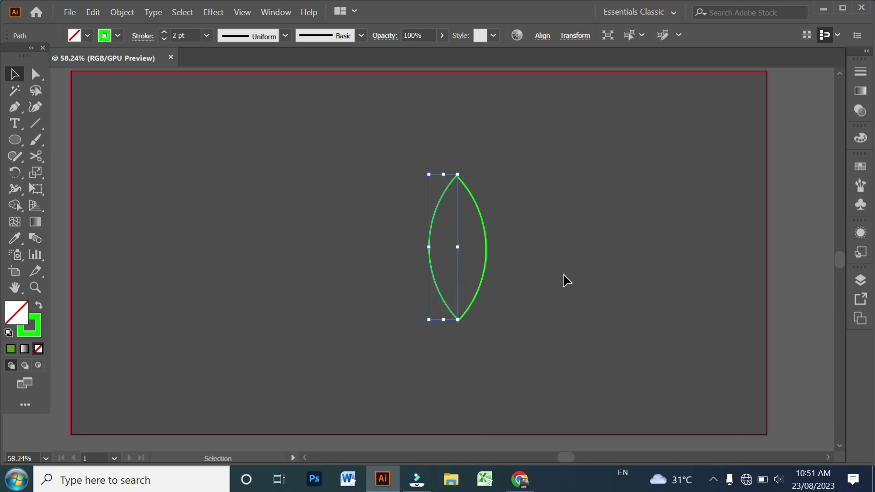
{"action": "key", "text": "Down"}
{"action": "key", "text": "Down"}
{"action": "key", "text": "Down"}
{"action": "key", "text": "Down"}
Select both arcs of the leaf together.
{"action": "left_click", "coordinate": [568, 275]}
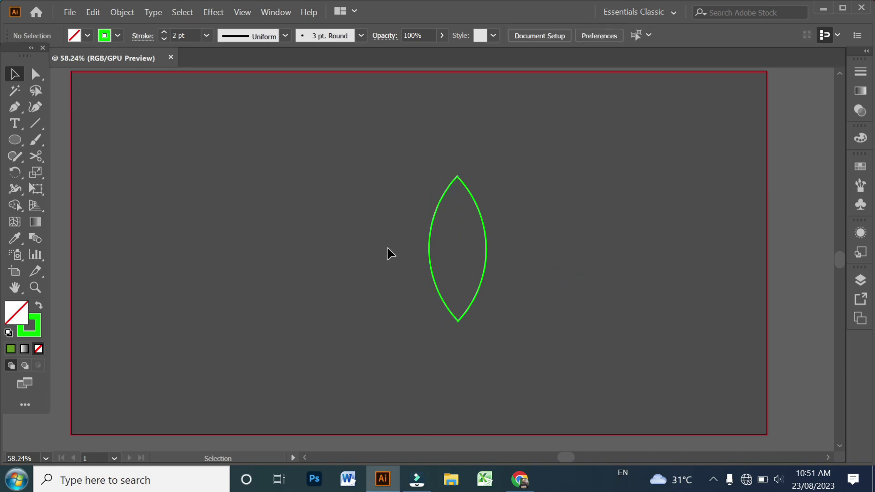
{"action": "left_click_drag", "start_coordinate": [400, 252], "coordinate": [452, 277]}
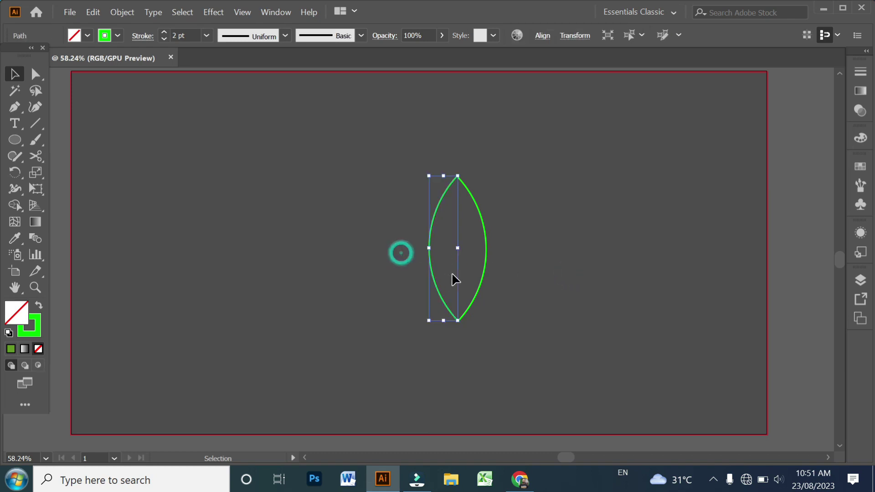
{"action": "left_click", "coordinate": [571, 259]}
{"action": "left_click_drag", "start_coordinate": [516, 268], "coordinate": [549, 275]}
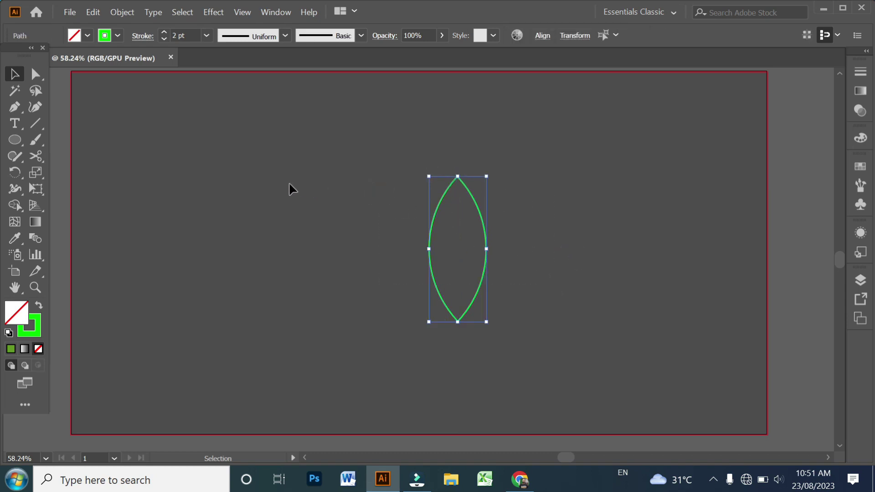
{"action": "left_click", "coordinate": [94, 13]}
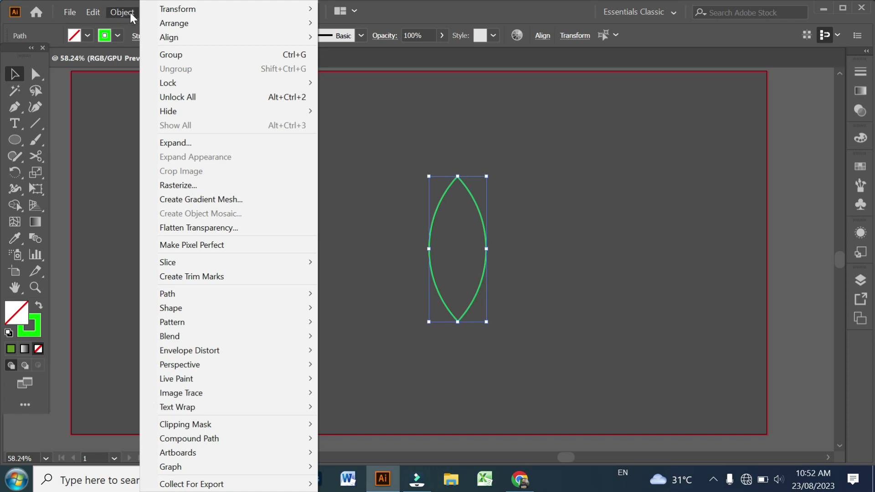
{"action": "mouse_move", "coordinate": [170, 336]}
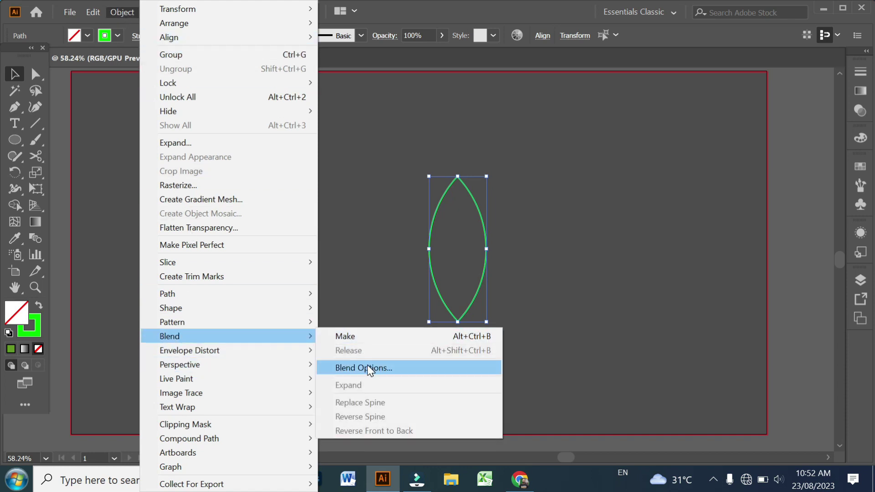
Set the Blend Options spacing to Specified Steps with 12 steps.
{"action": "left_click", "coordinate": [367, 365]}
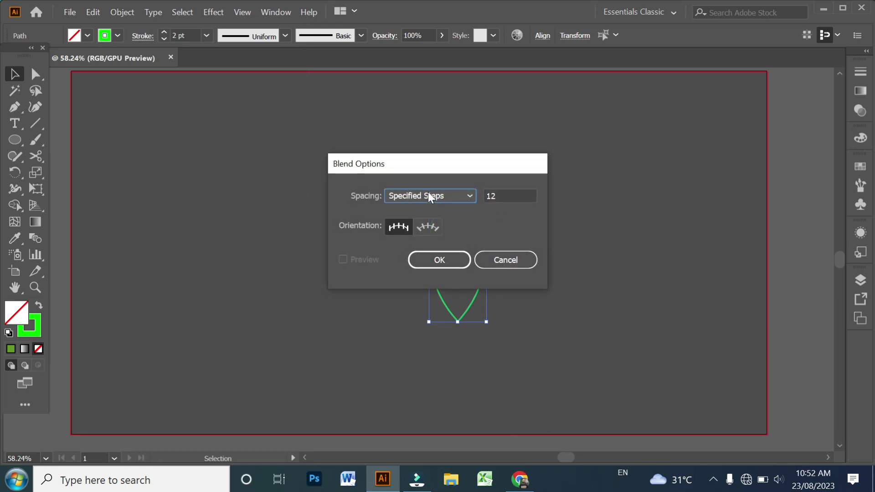
{"action": "left_click", "coordinate": [472, 192]}
{"action": "left_click", "coordinate": [444, 226]}
{"action": "left_click", "coordinate": [518, 193]}
{"action": "key", "text": "BackSpace"}
{"action": "key", "text": "BackSpace"}
{"action": "type", "text": "12"}
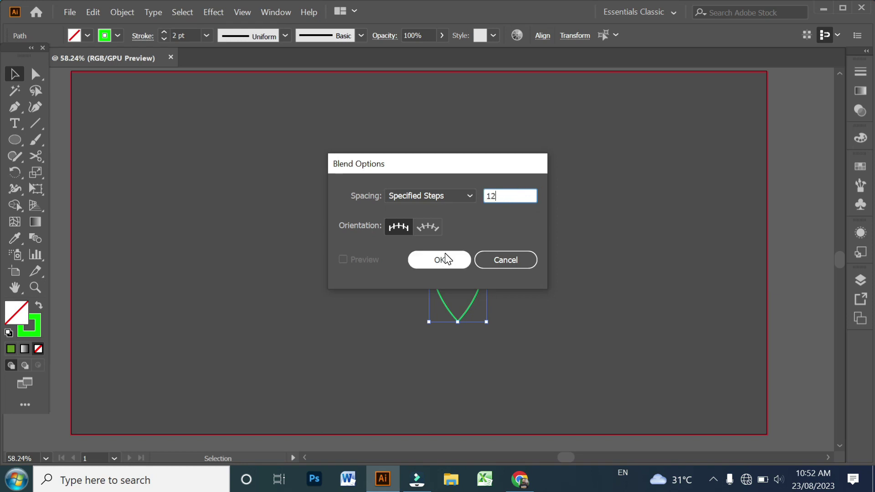
{"action": "left_click", "coordinate": [443, 258]}
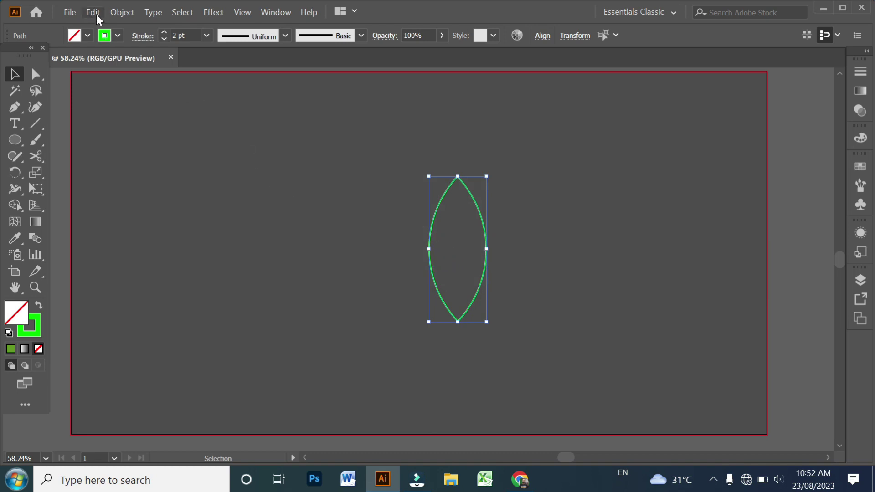
{"action": "left_click", "coordinate": [120, 12]}
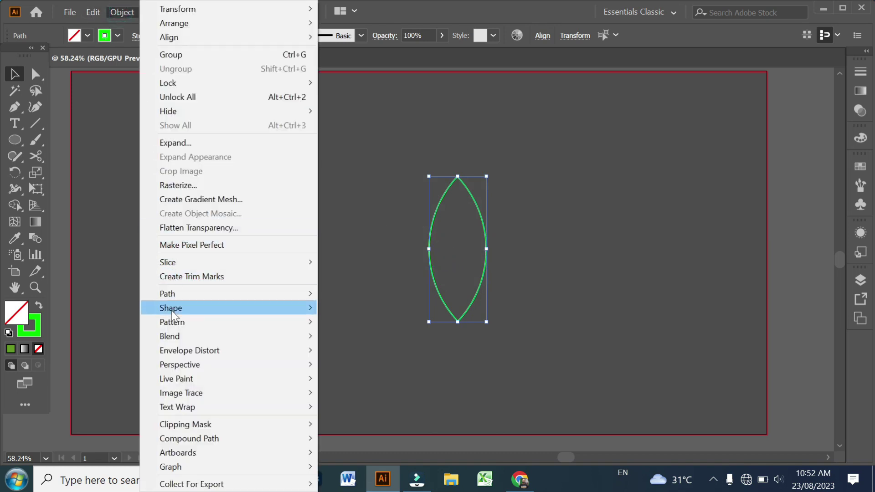
Make the blend so the two arcs become evenly spaced green leaf lines.
{"action": "mouse_move", "coordinate": [169, 335]}
{"action": "left_click", "coordinate": [357, 336]}
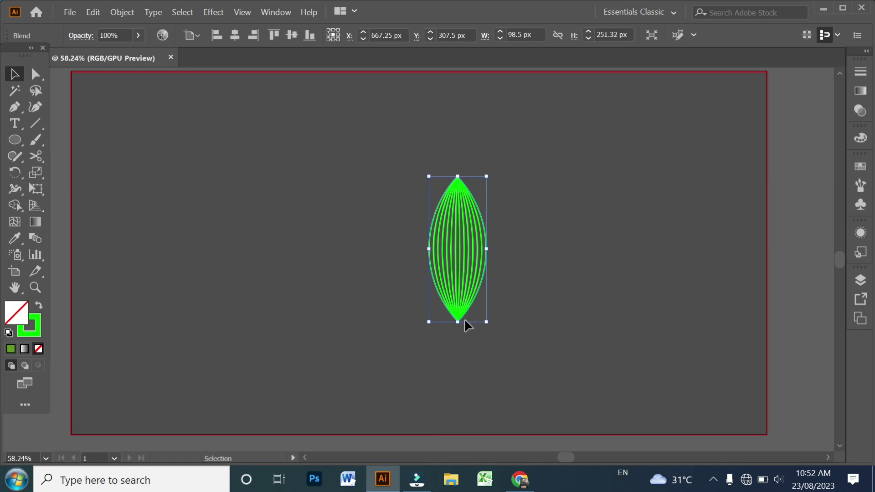
{"action": "left_click", "coordinate": [14, 172]}
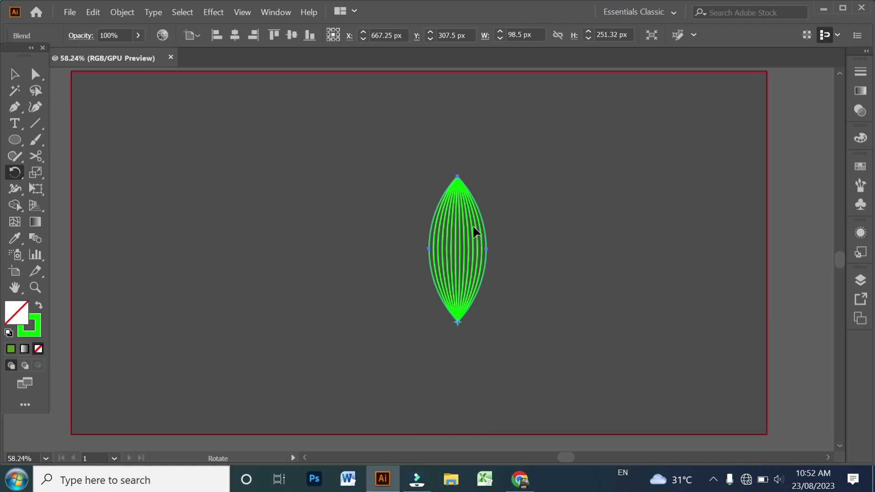
Rotate a copy of the leaf around its bottom tip, then repeat it seven times with Ctrl+D.
{"action": "mouse_move", "coordinate": [464, 222]}
{"action": "left_mouse_down"}
{"action": "mouse_move", "coordinate": [492, 227]}
{"action": "mouse_move", "coordinate": [485, 220]}
{"action": "left_mouse_up"}
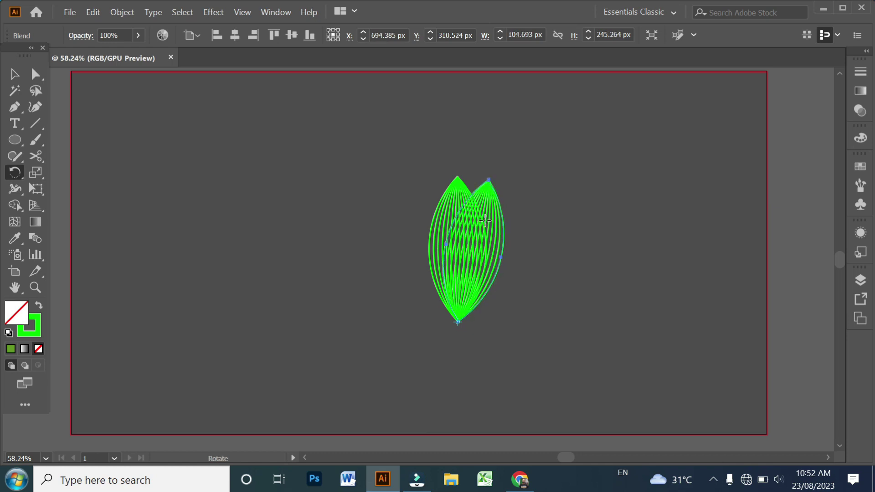
{"action": "key", "text": "ctrl"}
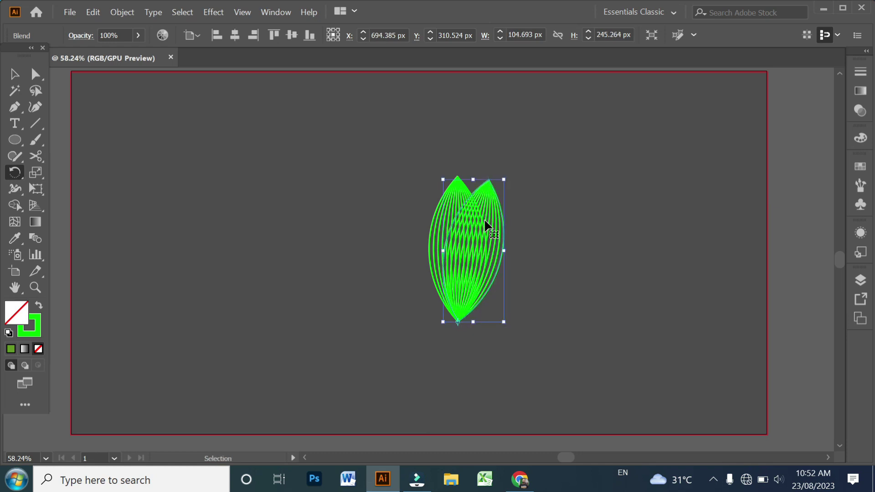
{"action": "key", "text": "ctrl+d"}
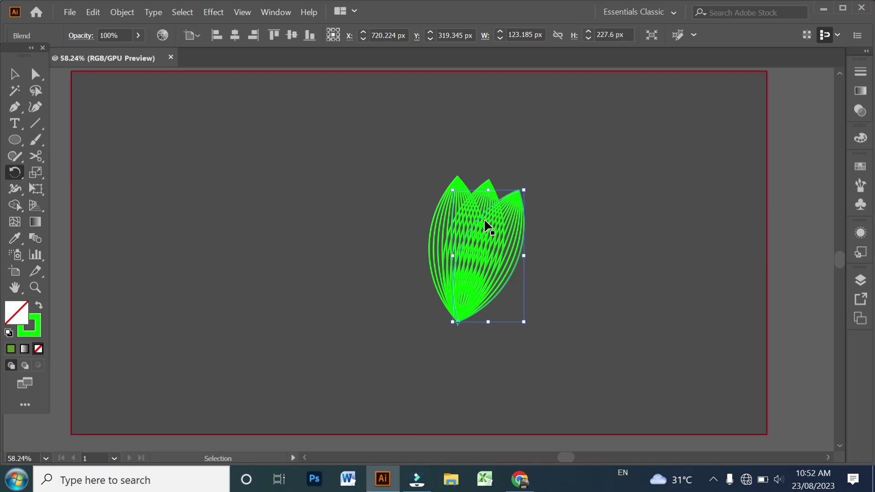
{"action": "key", "text": "ctrl+d"}
{"action": "key", "text": "ctrl+d"}
{"action": "key", "text": "ctrl+d"}
{"action": "key", "text": "ctrl+d"}
{"action": "key", "text": "ctrl+d"}
{"action": "key", "text": "ctrl+d"}
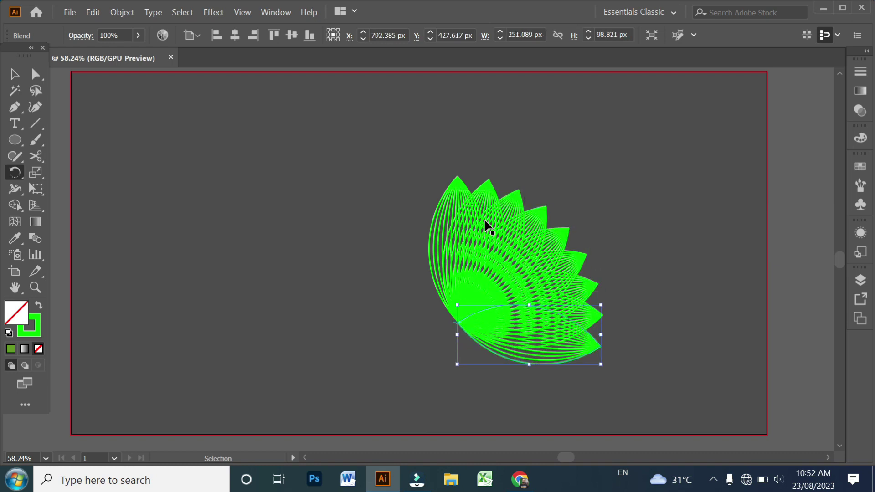
{"action": "key", "text": "ctrl+d"}
{"action": "key", "text": "ctrl+d"}
{"action": "key", "text": "ctrl+d"}
{"action": "key", "text": "ctrl+d"}
{"action": "key", "text": "ctrl+d"}
{"action": "key", "text": "ctrl+d"}
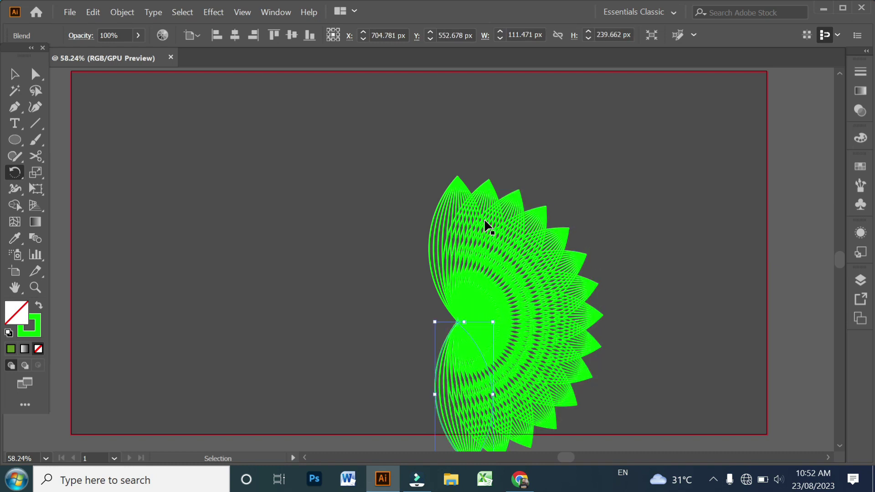
{"action": "key", "text": "ctrl+d"}
{"action": "key", "text": "ctrl+d"}
{"action": "key", "text": "ctrl+d"}
{"action": "key", "text": "ctrl+d"}
{"action": "key", "text": "ctrl+d"}
{"action": "key", "text": "ctrl+d"}
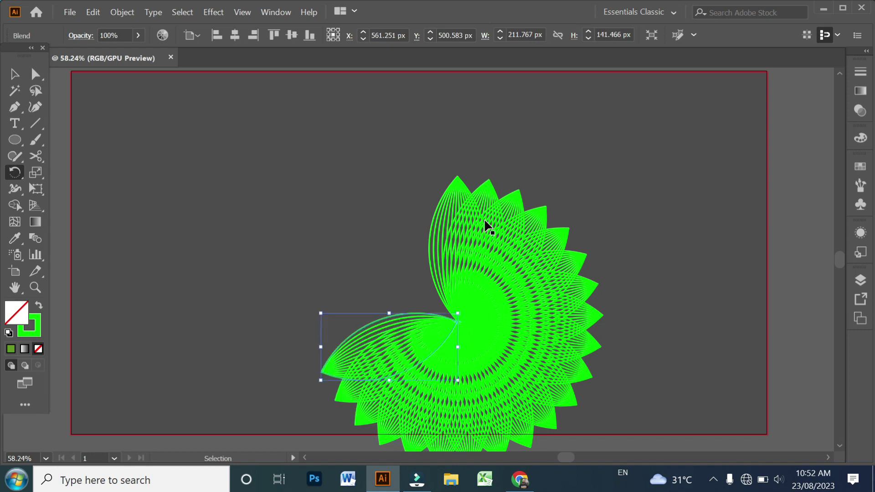
{"action": "key", "text": "ctrl+d"}
{"action": "key", "text": "ctrl+d"}
{"action": "key", "text": "ctrl+d"}
{"action": "key", "text": "ctrl+d"}
{"action": "key", "text": "ctrl+d"}
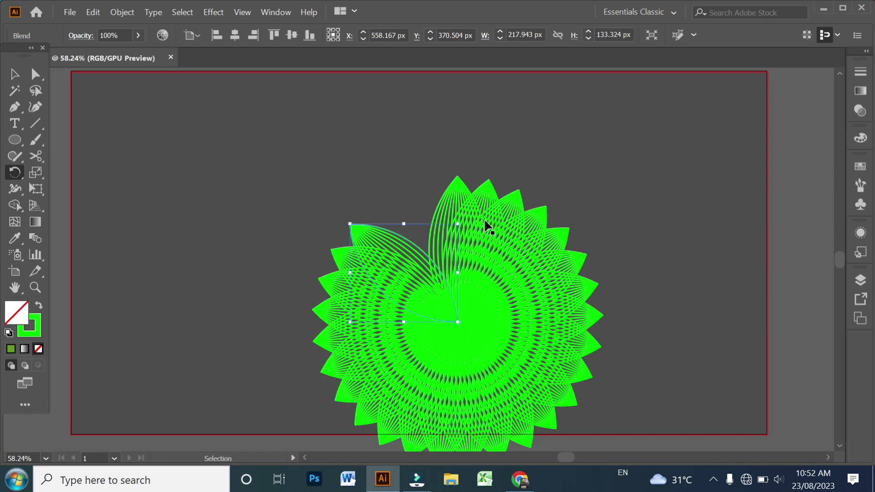
{"action": "key", "text": "ctrl+d"}
{"action": "key", "text": "ctrl+d"}
{"action": "key", "text": "ctrl+d"}
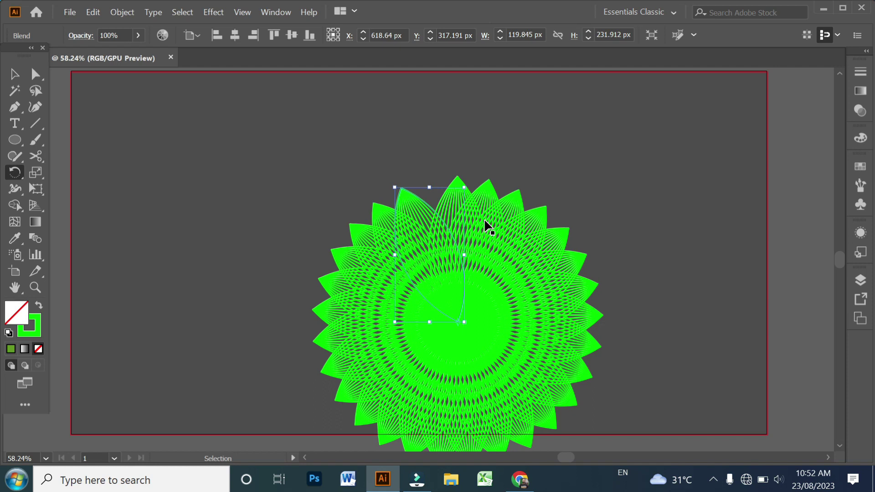
{"action": "key", "text": "ctrl+d"}
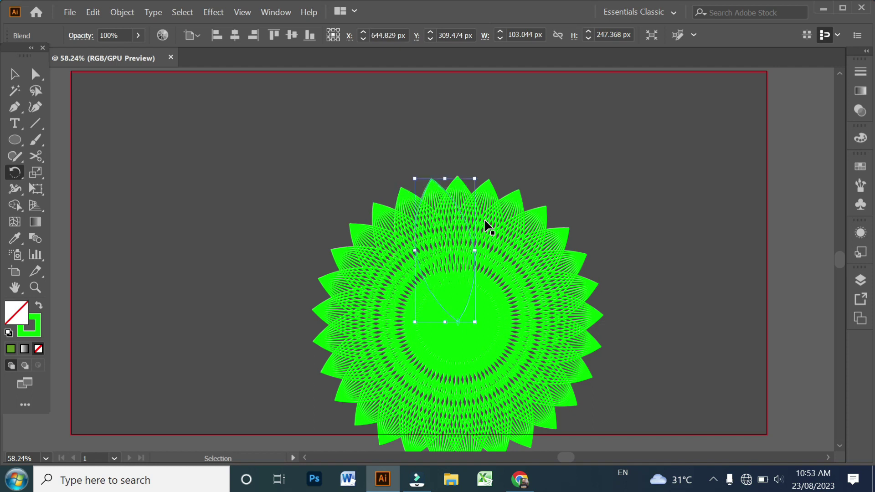
Move the whole flower into the middle of the artboard and deselect it.
{"action": "left_click", "coordinate": [15, 74]}
{"action": "left_click", "coordinate": [606, 364]}
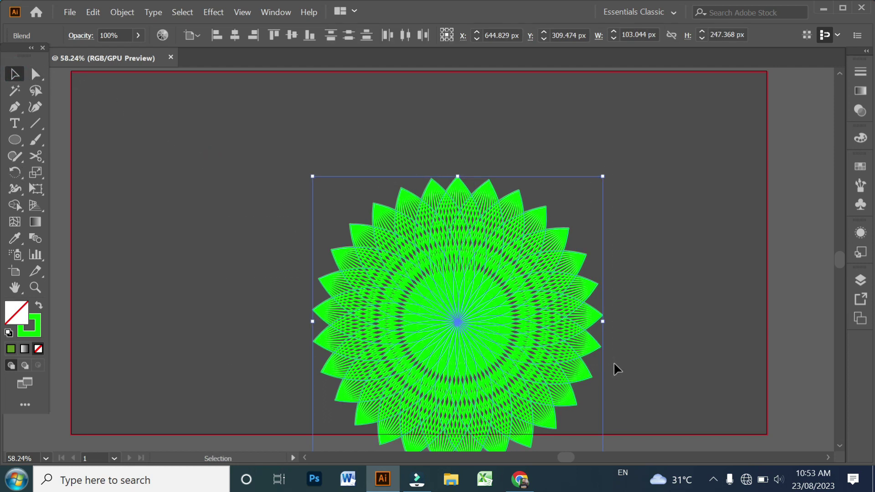
{"action": "left_click_drag", "start_coordinate": [488, 315], "coordinate": [452, 258]}
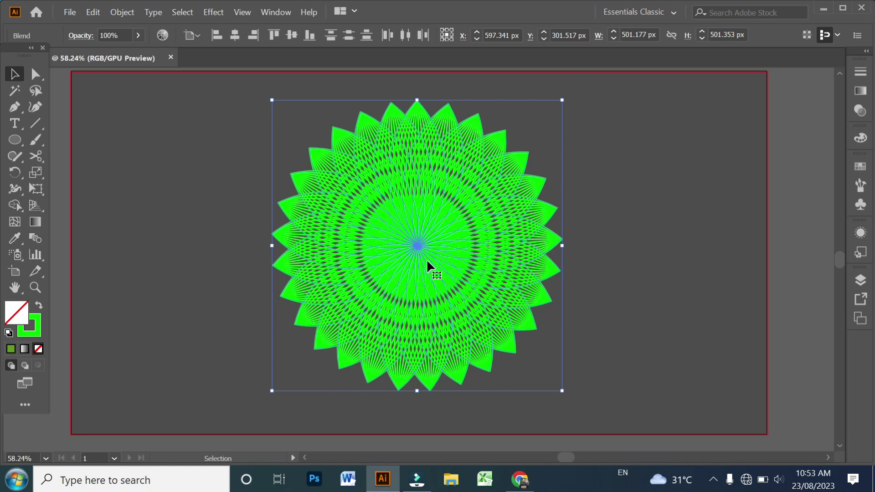
{"action": "left_click_drag", "start_coordinate": [419, 261], "coordinate": [423, 279]}
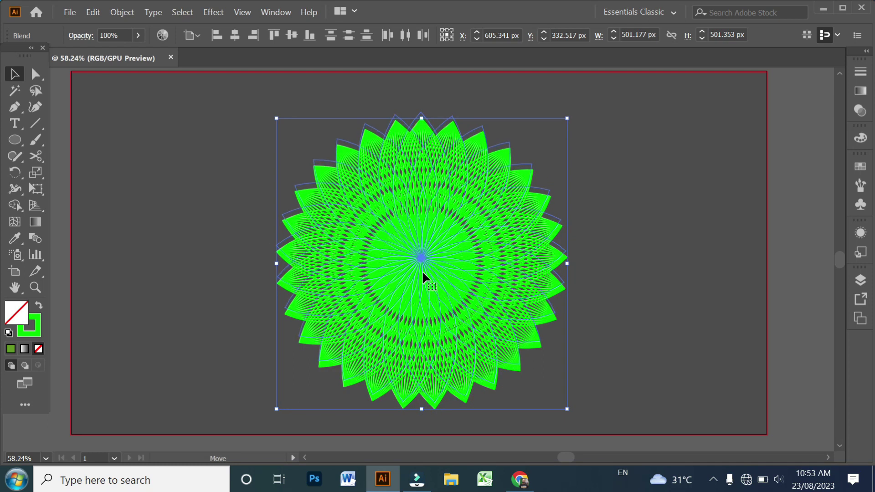
{"action": "left_click_drag", "start_coordinate": [423, 277], "coordinate": [422, 271]}
{"action": "left_click", "coordinate": [655, 216]}
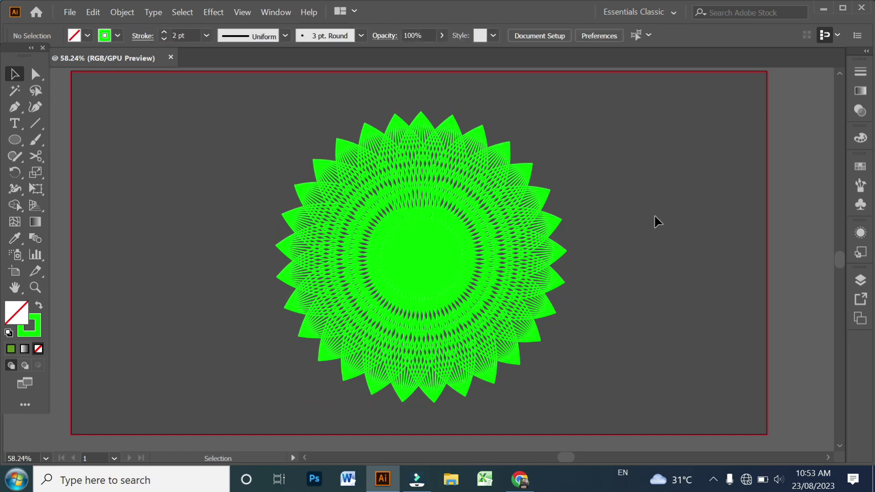